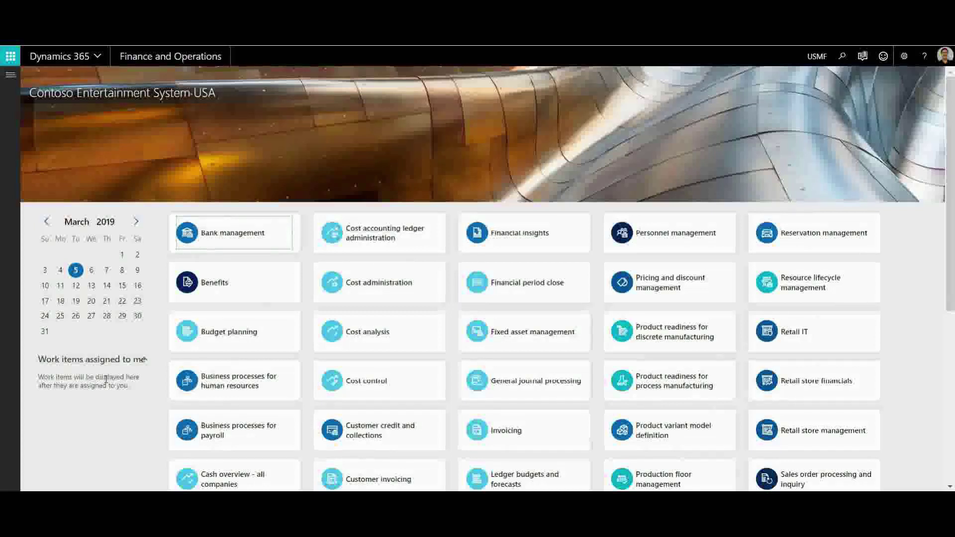
# Open the 365ParcelShip administration parameters under Transportation management setup
pyautogui.click(11, 75)
pyautogui.scroll(5, 35, 339)
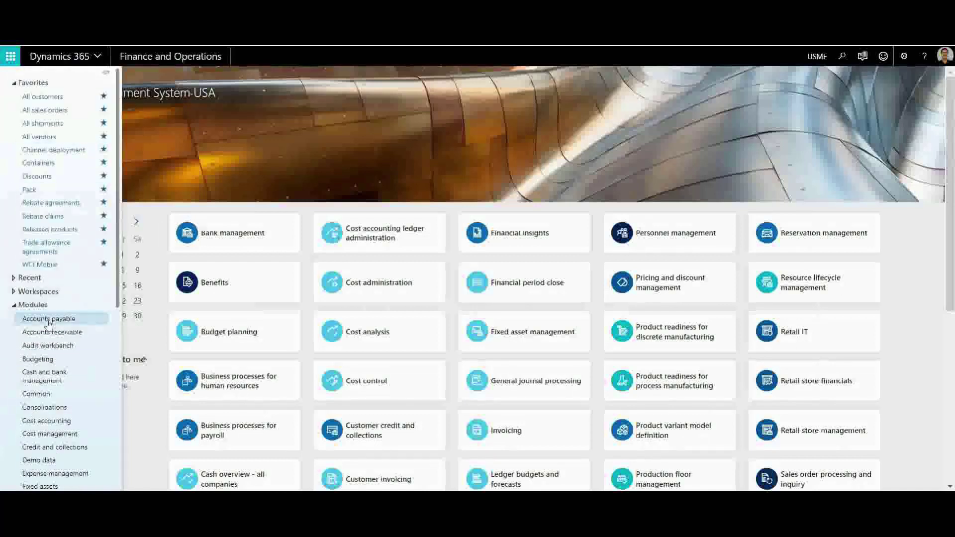
pyautogui.scroll(-5, 50, 358)
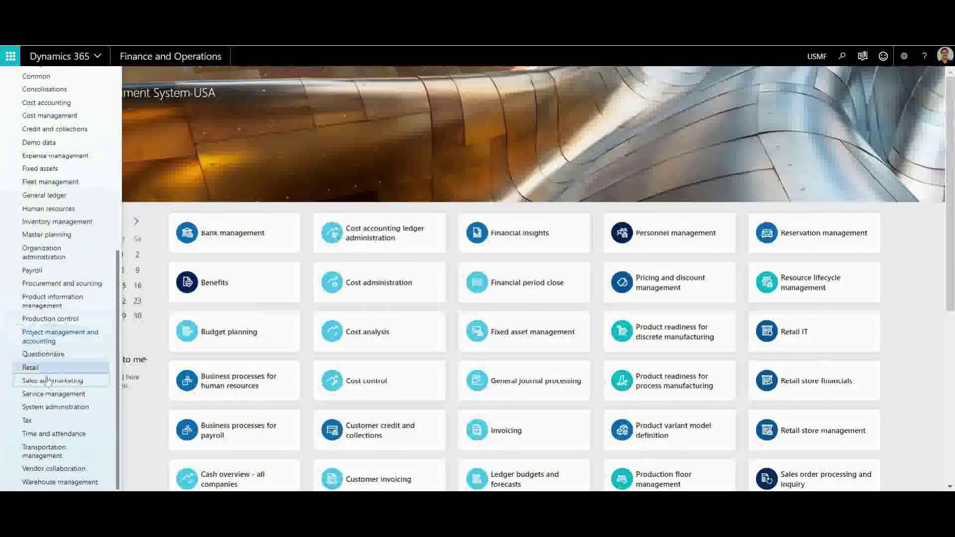
pyautogui.click(44, 451)
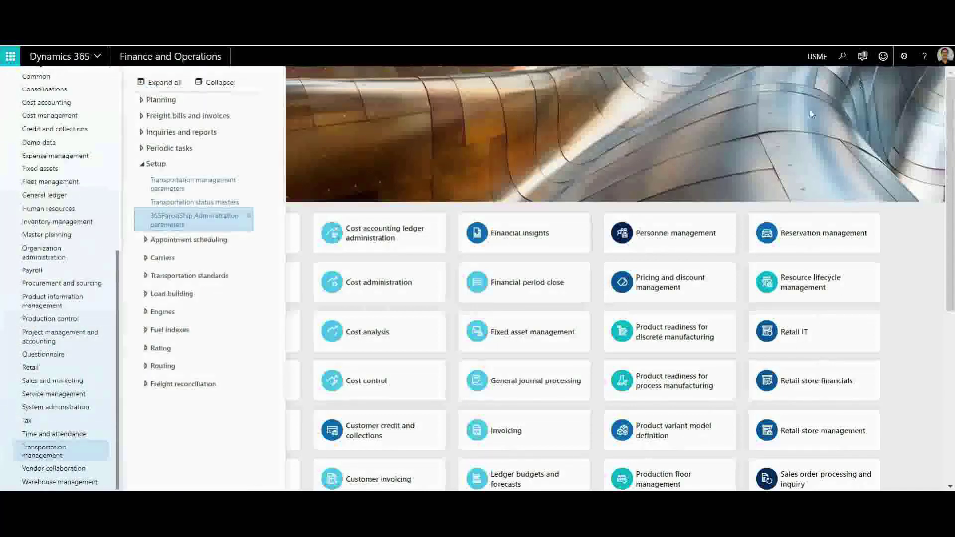
pyautogui.click(191, 222)
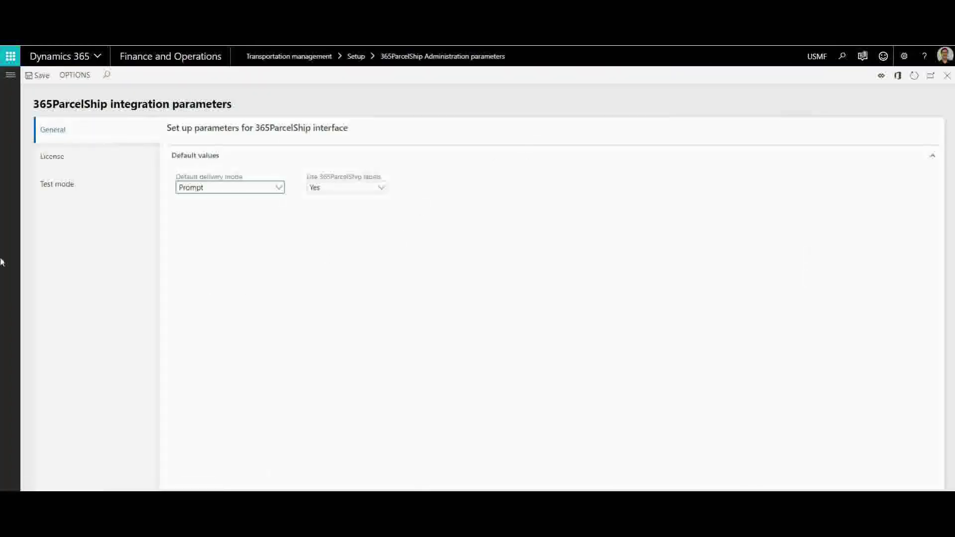
# Check that the default delivery mode stays Prompt, then view the License settings
pyautogui.click(279, 188)
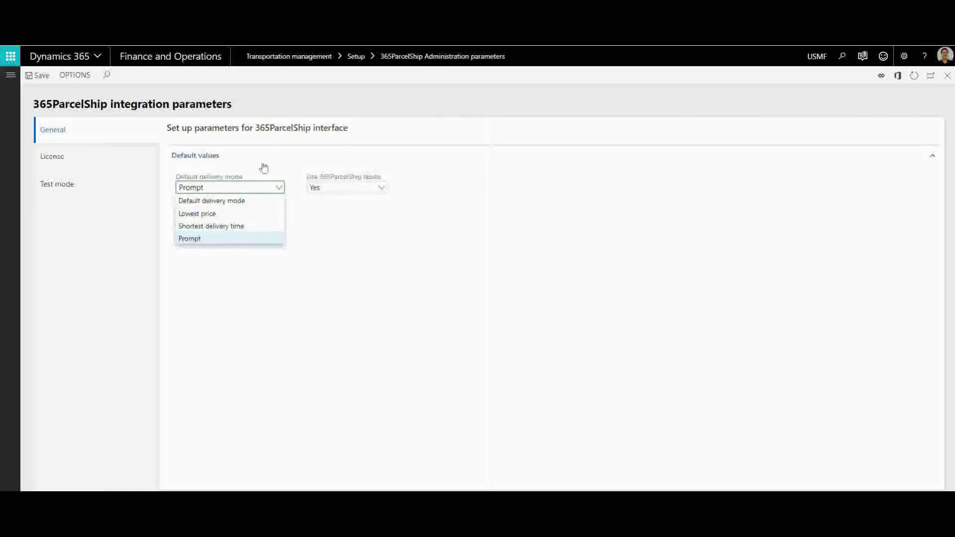
pyautogui.click(332, 228)
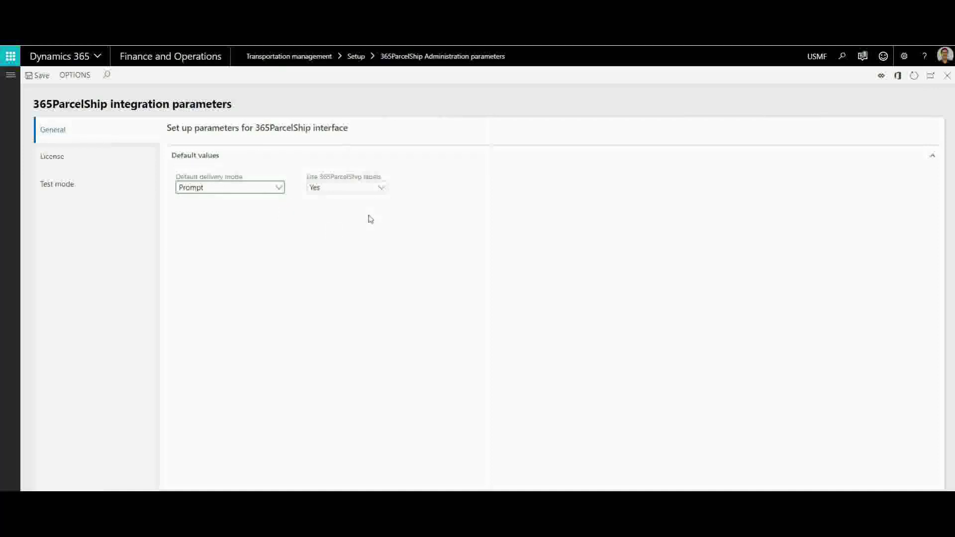
pyautogui.click(281, 187)
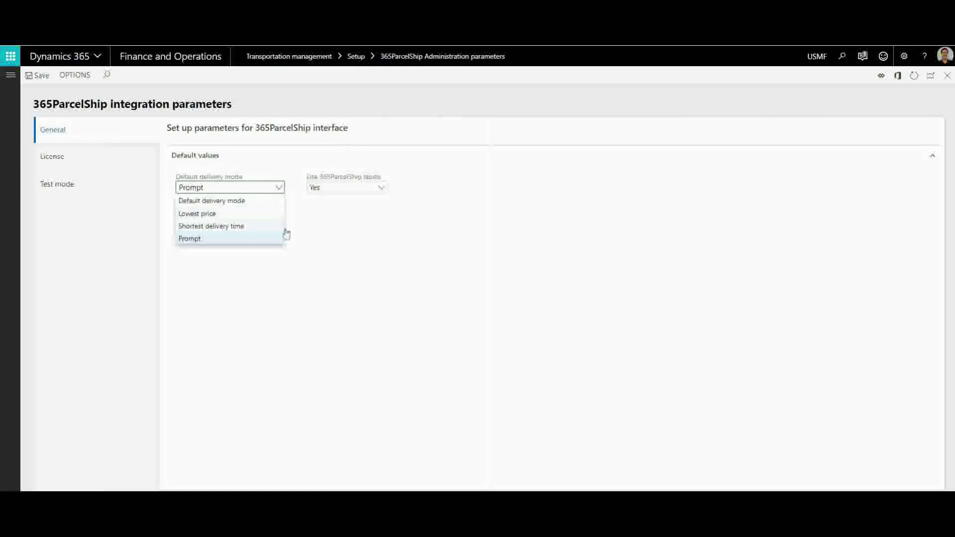
pyautogui.click(479, 278)
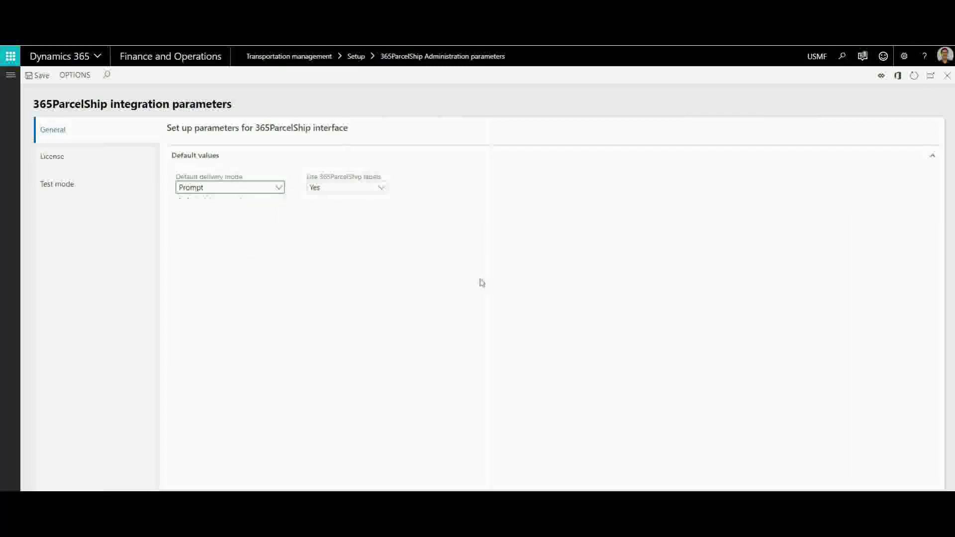
pyautogui.click(78, 156)
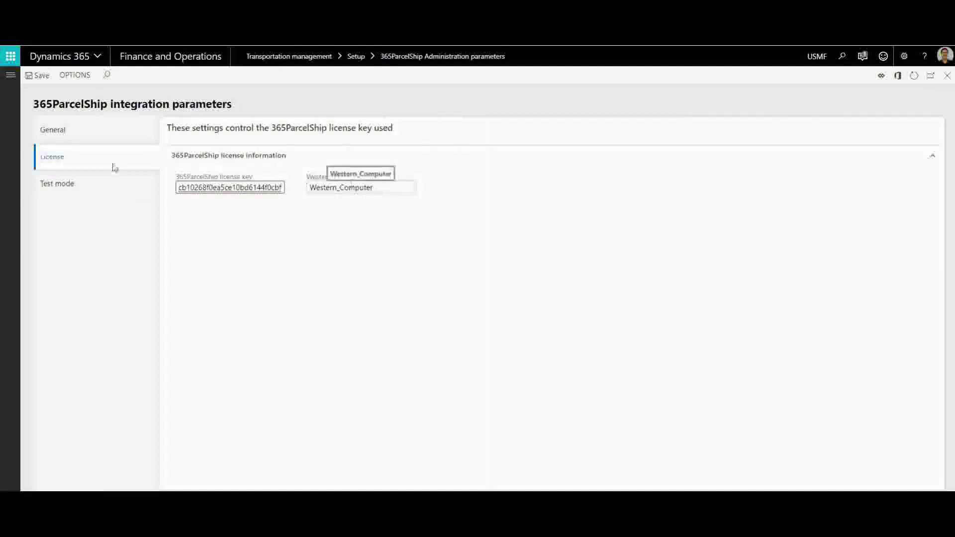
# Review the Test mode settings, leaving test mode at No, and close the parameters page
pyautogui.click(58, 185)
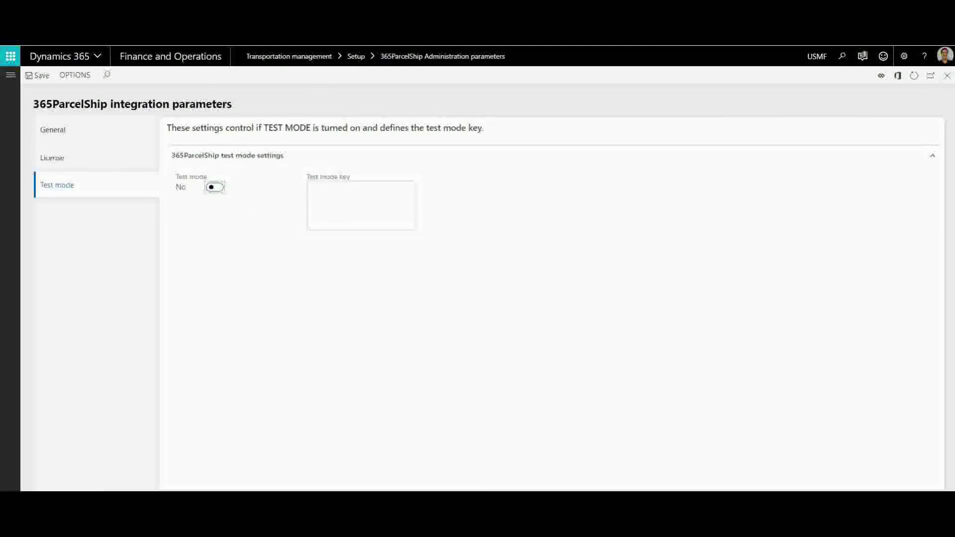
pyautogui.click(947, 75)
pyautogui.click(10, 75)
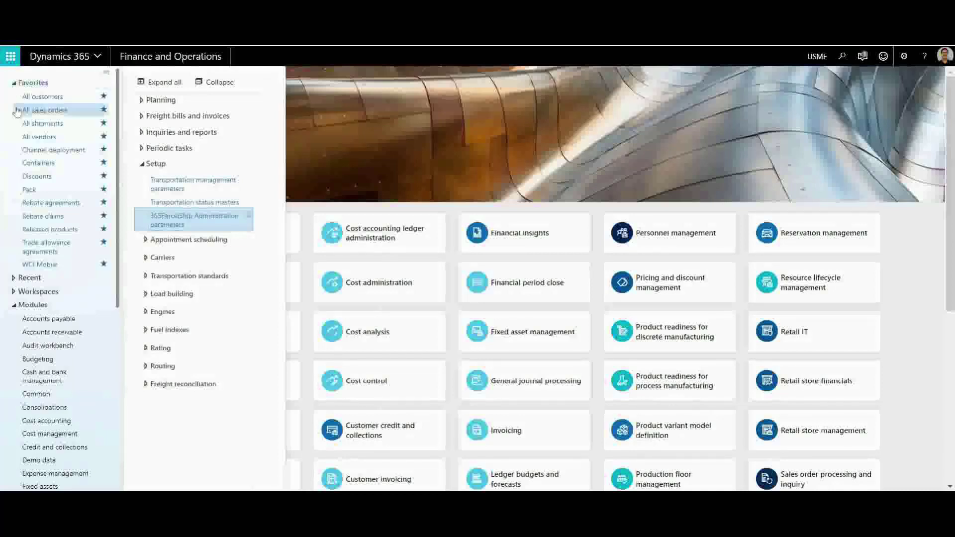
# Draft a new sales order for customer US-003, Forest Wholesales, defaulting to site 6, warehouse 62
pyautogui.click(16, 107)
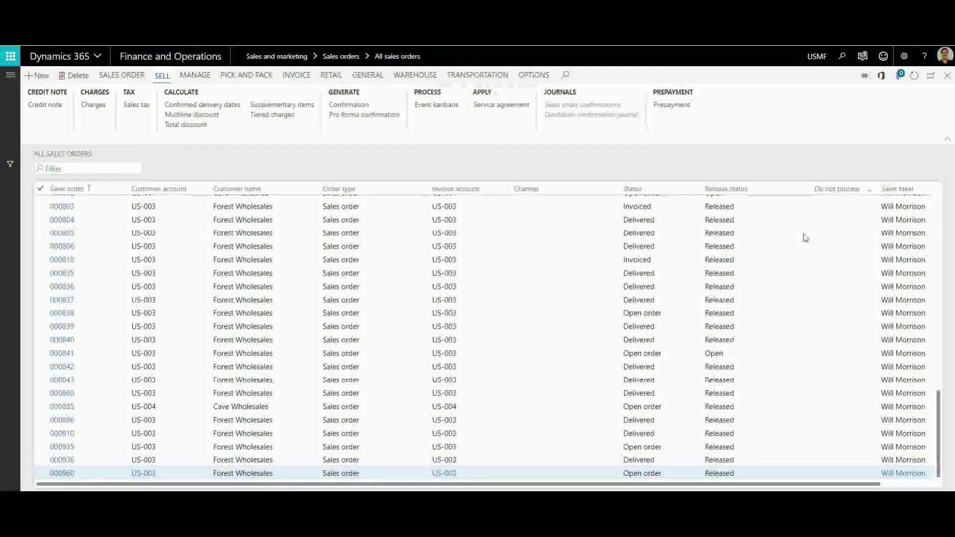
pyautogui.hotkey('alt', 'n')
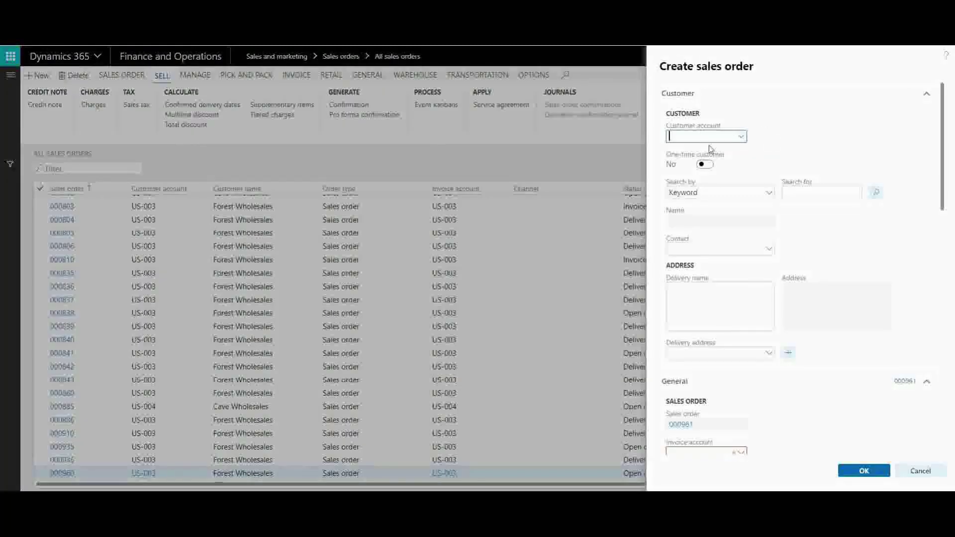
pyautogui.write('us-00')
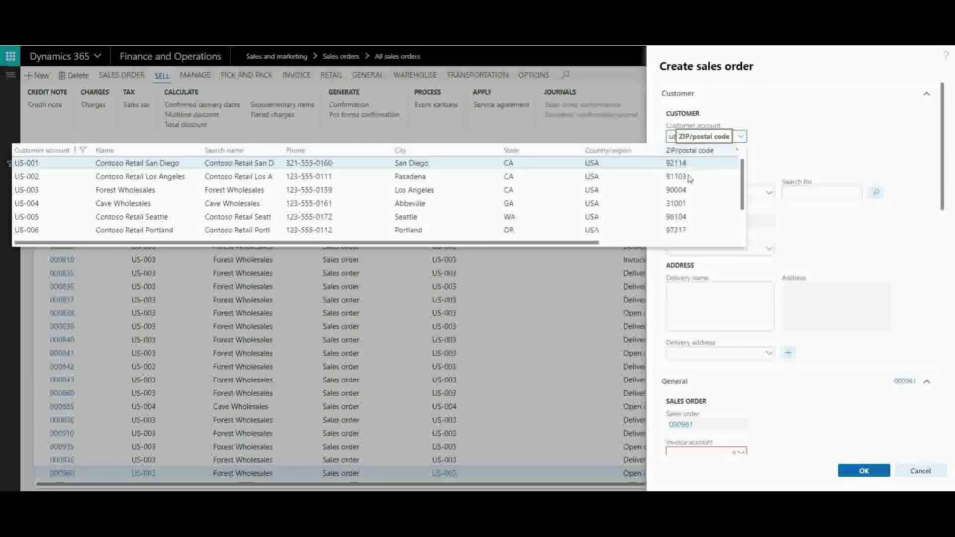
pyautogui.write('3')
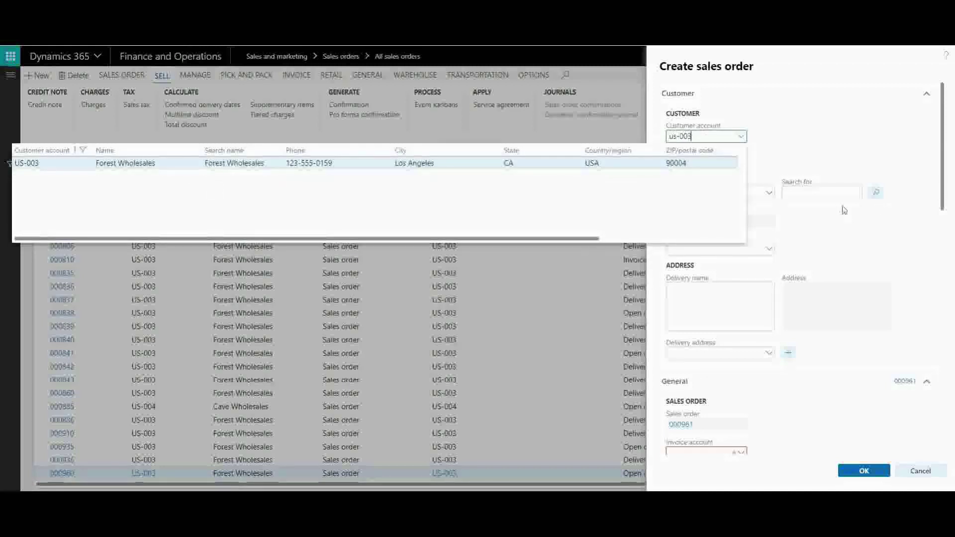
pyautogui.press('Tab')
pyautogui.scroll(-5, 794, 278)
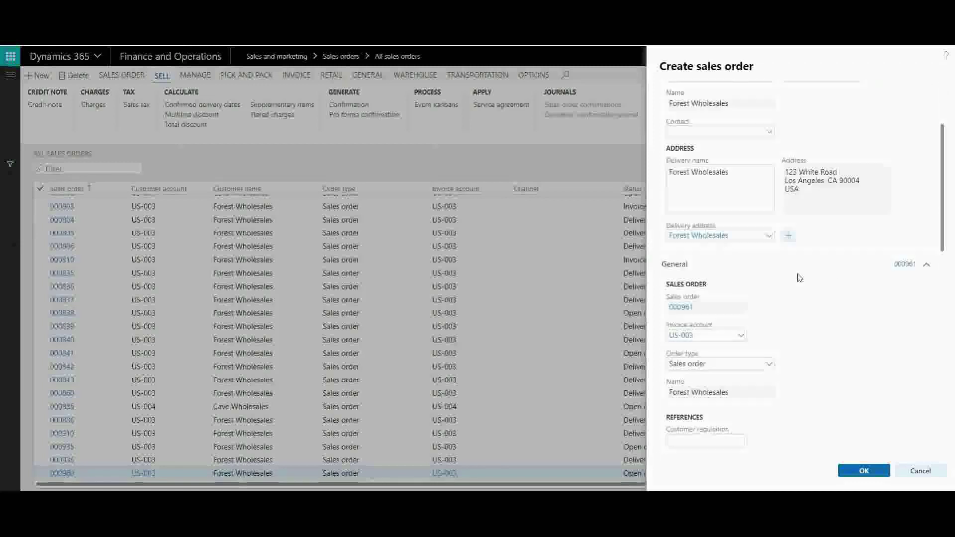
pyautogui.scroll(-6, 795, 278)
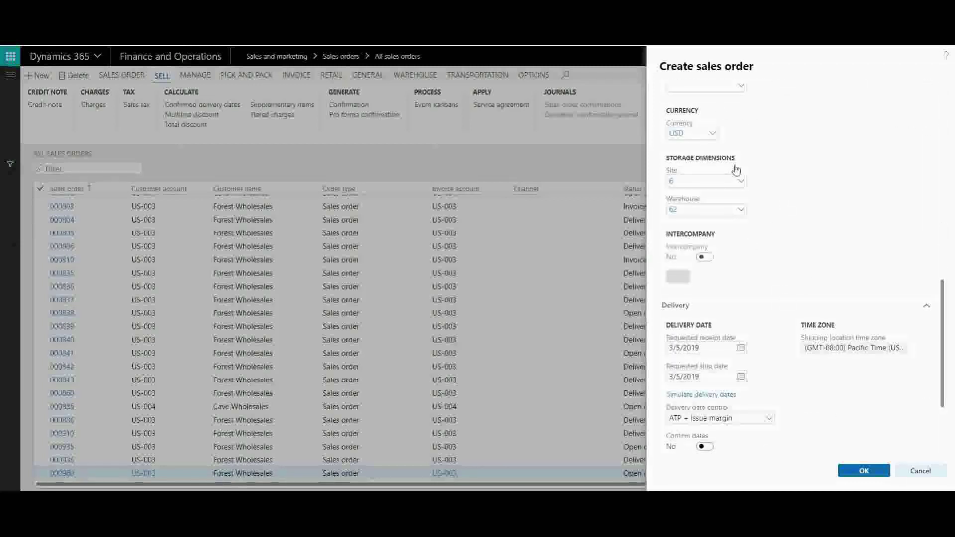
# Create order 000961 with a 1 Pcs line for item A0001 (HDMI 6' Cables), reservation Automatic
pyautogui.click(864, 469)
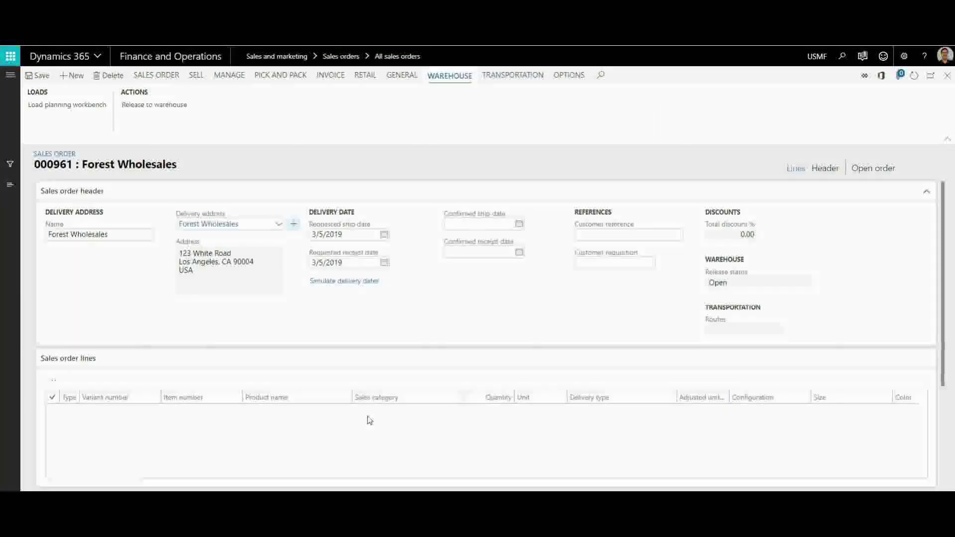
pyautogui.write('A0001')
pyautogui.press('Tab')
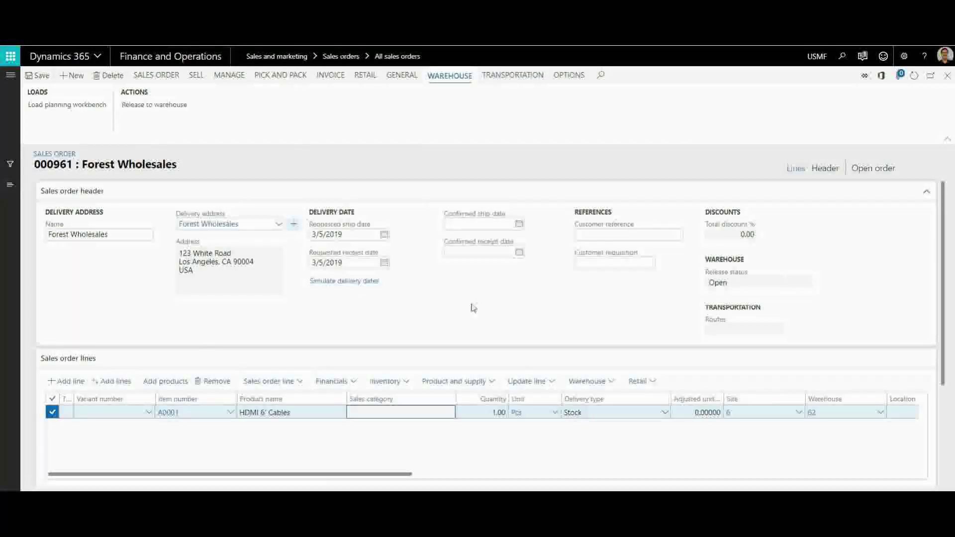
pyautogui.click(682, 192)
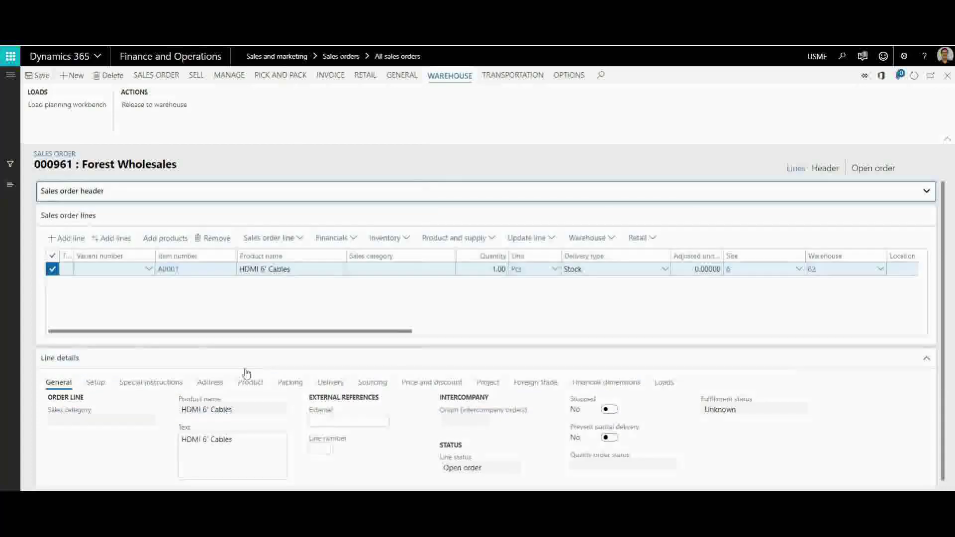
pyautogui.click(102, 387)
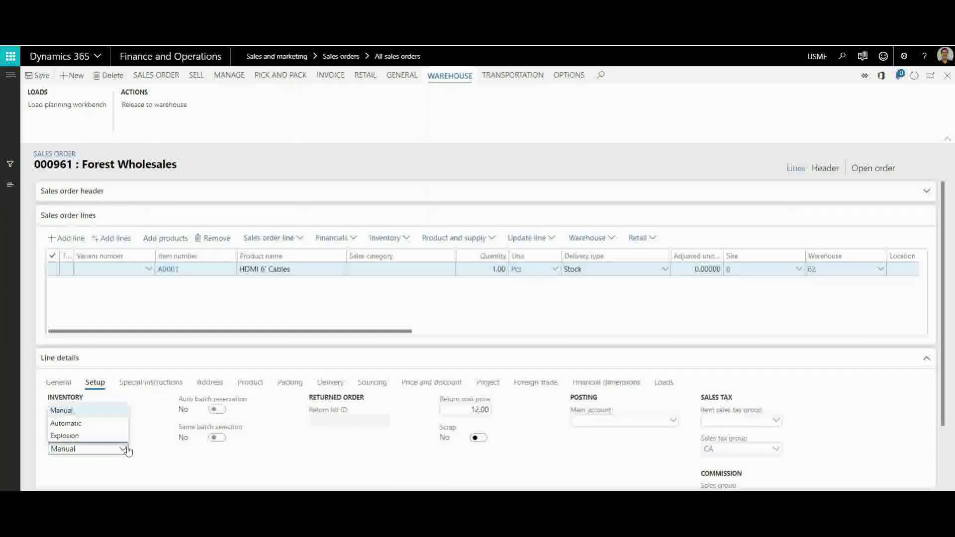
pyautogui.click(97, 423)
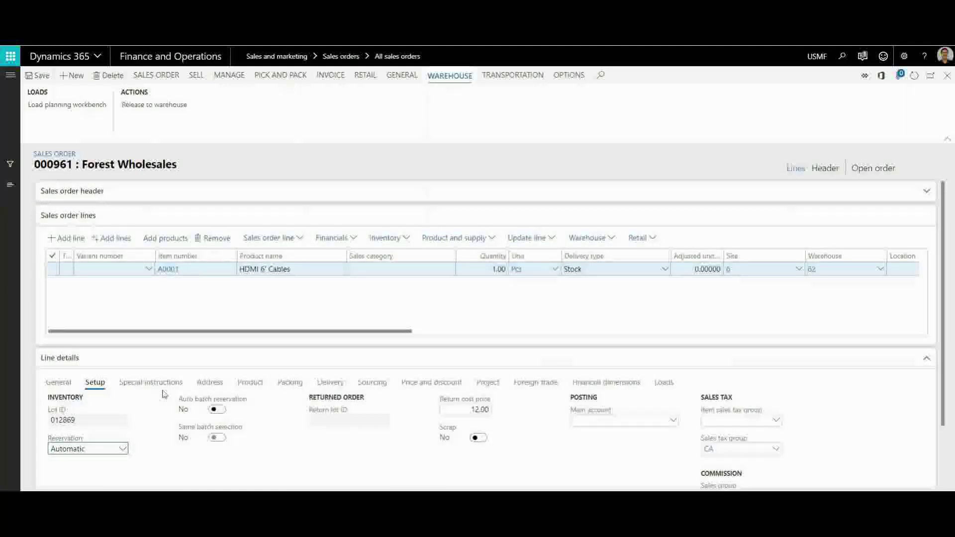
pyautogui.click(149, 383)
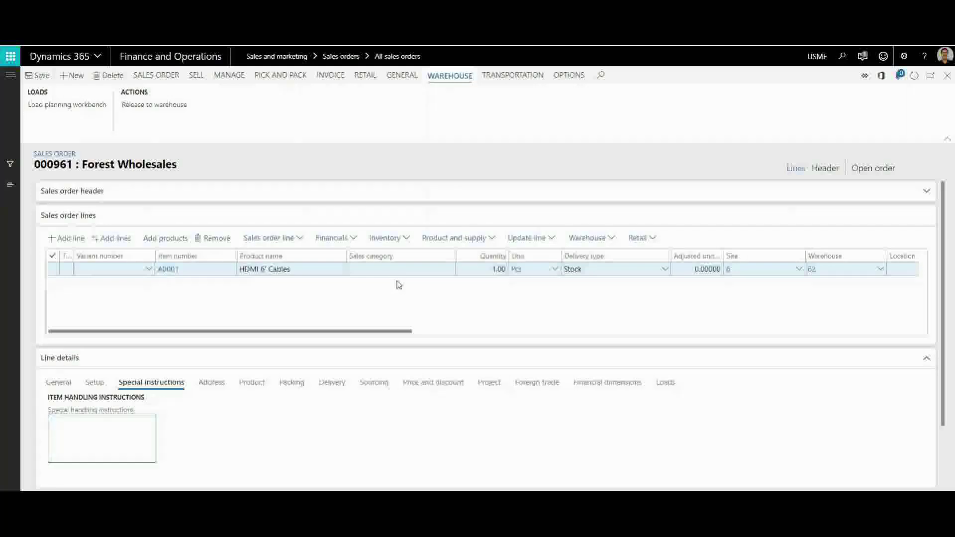
# Release order 000961 to the warehouse and copy the pick Work ID from the line's work details
pyautogui.click(88, 417)
pyautogui.click(162, 106)
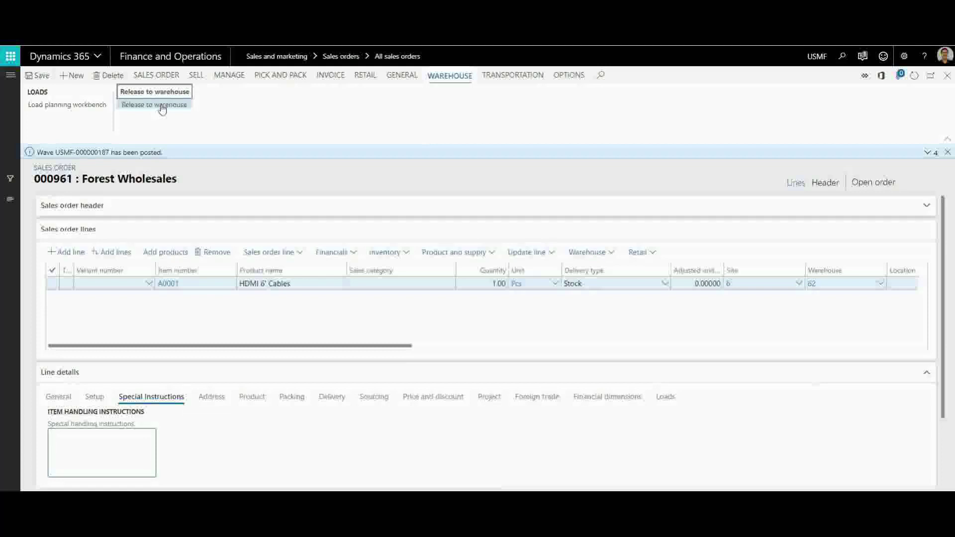
pyautogui.click(615, 257)
pyautogui.click(595, 295)
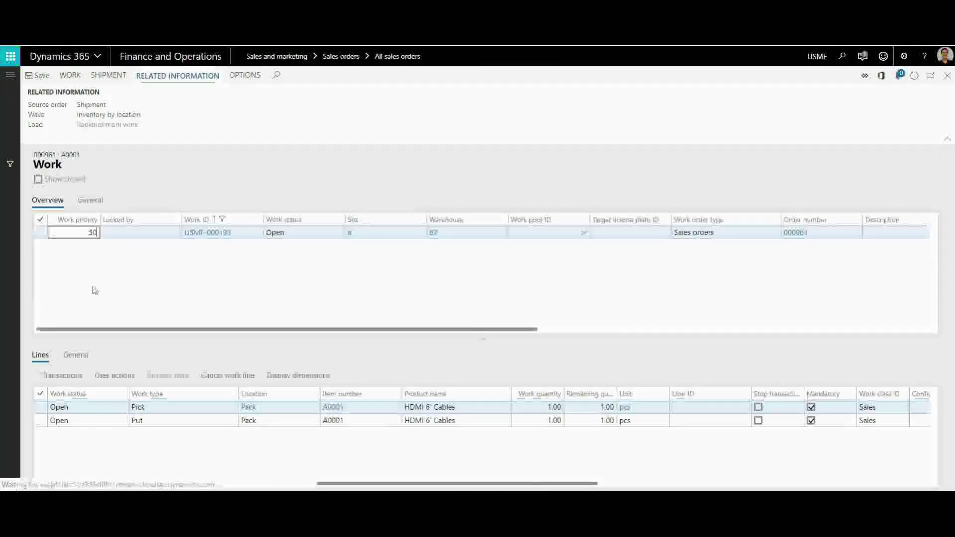
pyautogui.click(234, 235)
pyautogui.hotkey('ctrl', 'c')
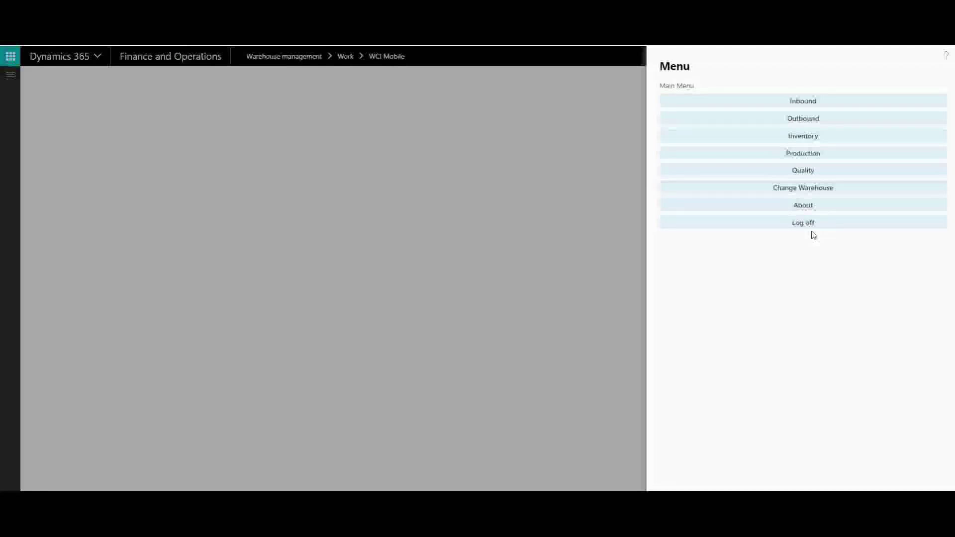
# Start Outbound Sales Picking in WCI Mobile with work ID USMF-000193
pyautogui.click(821, 123)
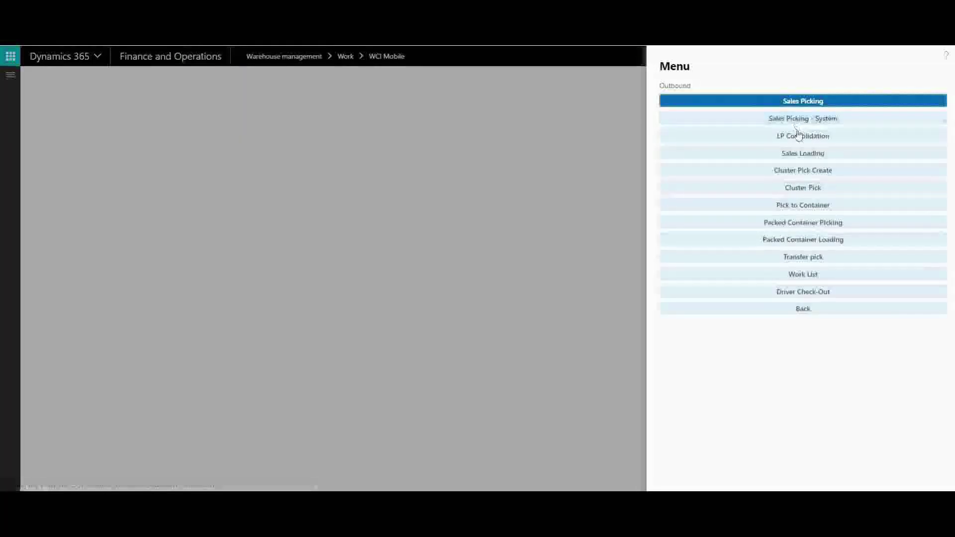
pyautogui.click(873, 110)
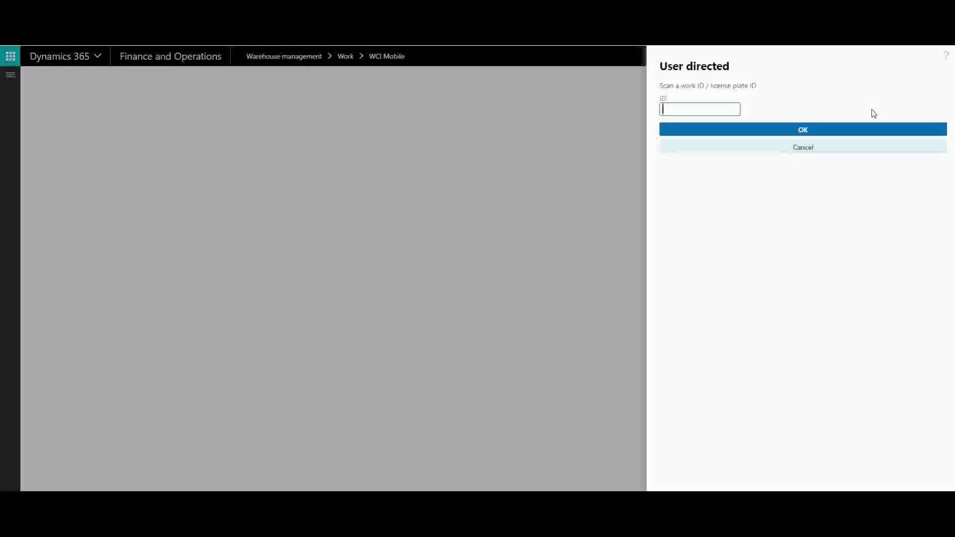
pyautogui.hotkey('ctrl', 'v')
pyautogui.click(782, 130)
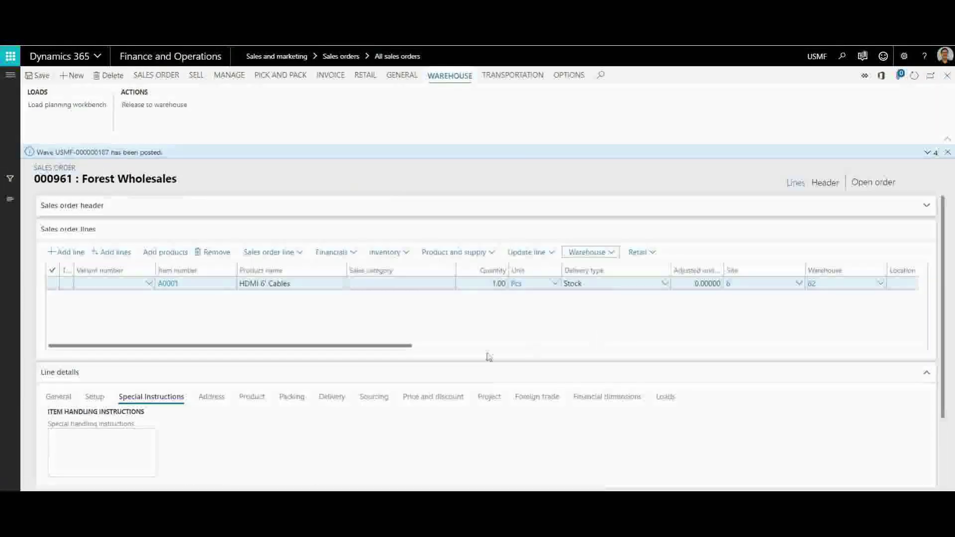
# Select and copy license plate 011619_WM from the order line's License plate lookup
pyautogui.click(502, 345)
pyautogui.click(503, 345)
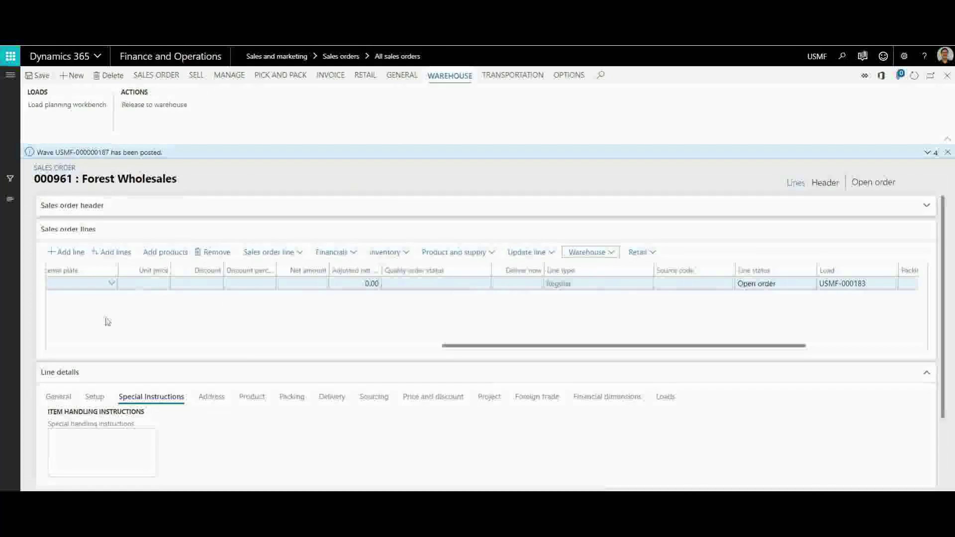
pyautogui.hscroll(-2, 154, 329)
pyautogui.click(204, 287)
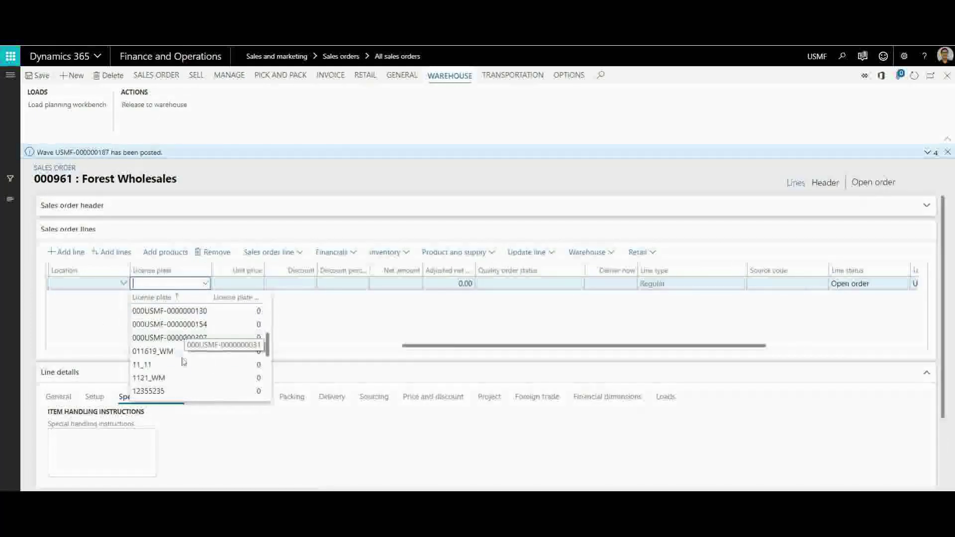
pyautogui.click(134, 352)
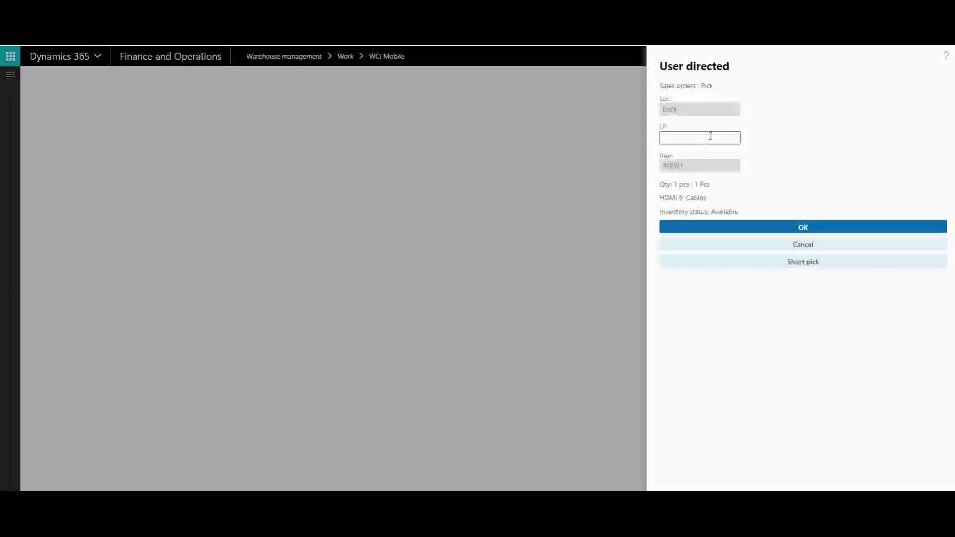
# Pick the HDMI 6' Cables from plate 011619_WM onto target plate 58684 and confirm the put to Pack
pyautogui.write('011619_WM')
pyautogui.click(794, 208)
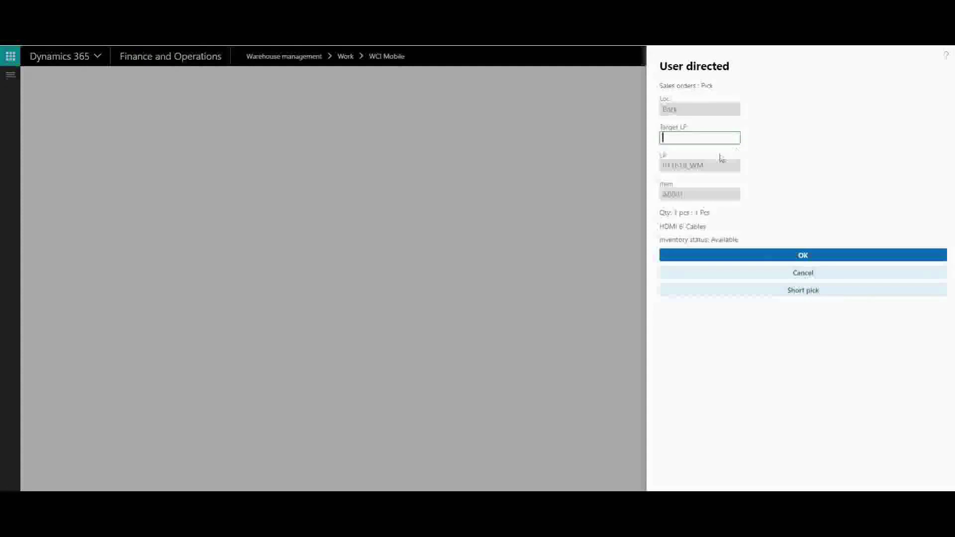
pyautogui.write('59')
pyautogui.hotkey('ctrl', 'a')
pyautogui.click(768, 256)
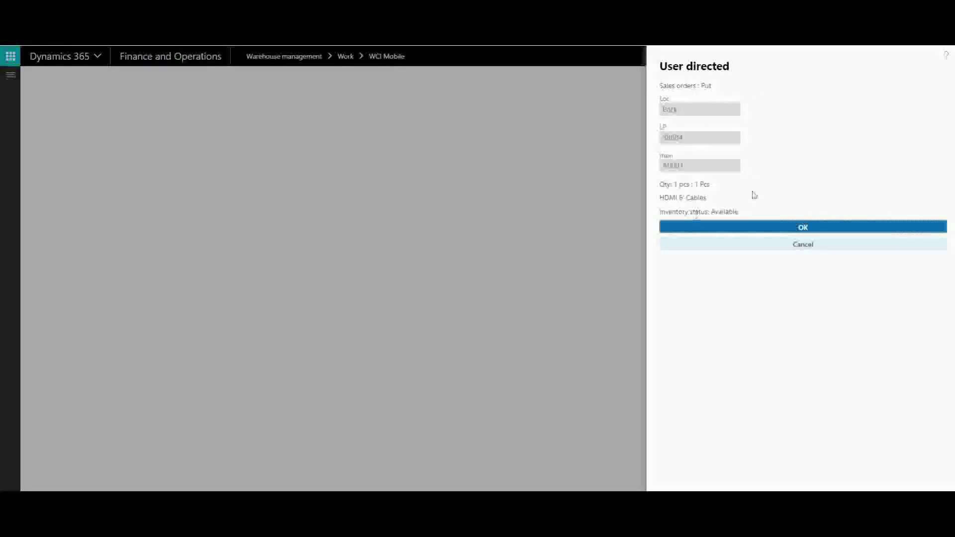
pyautogui.click(763, 225)
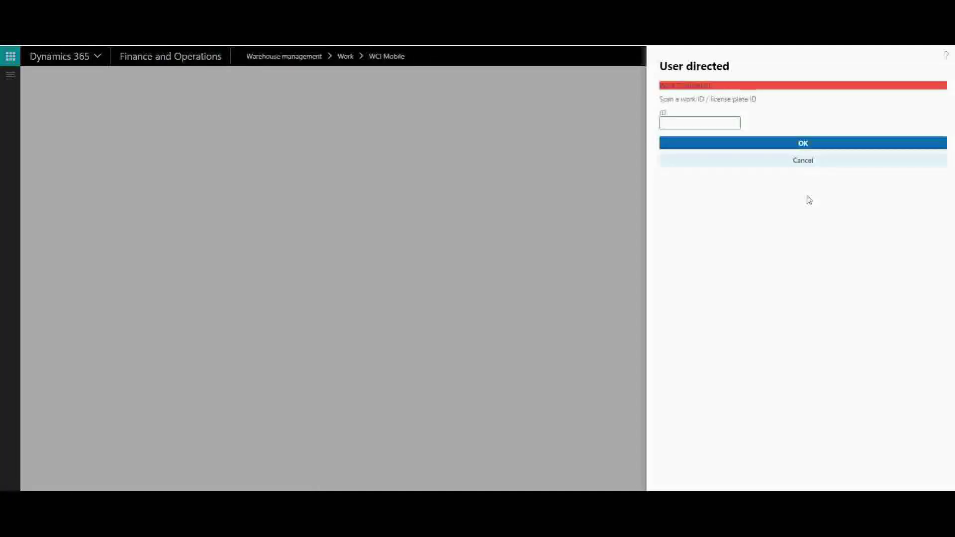
pyautogui.click(736, 160)
# Exit WCI Mobile and open the Pack page for site 6, warehouse 62, location Pack, profile WH62
pyautogui.click(744, 171)
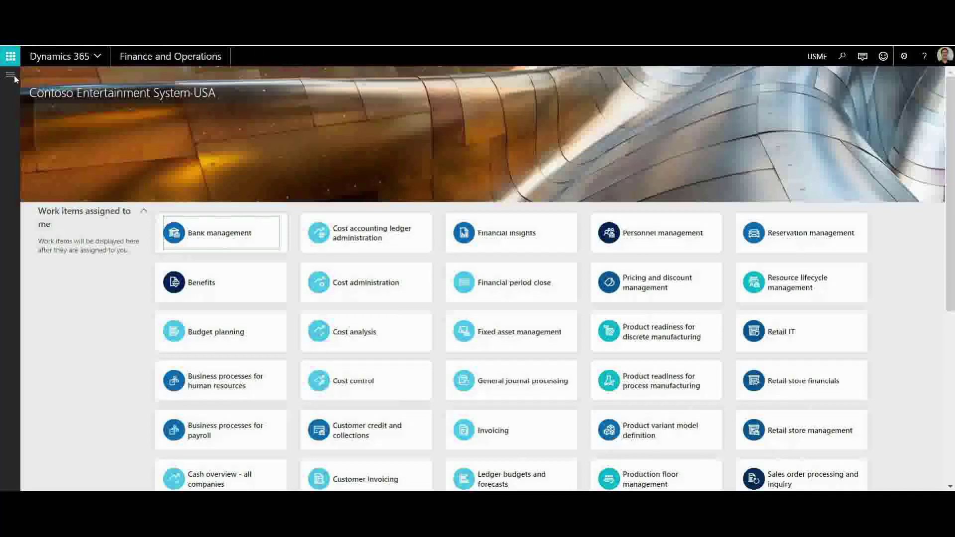
pyautogui.click(10, 75)
pyautogui.click(29, 190)
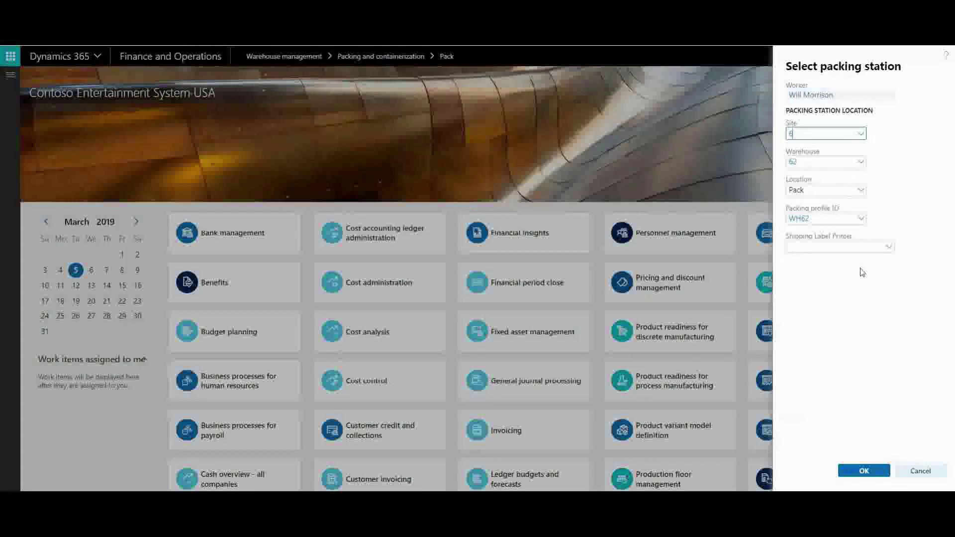
pyautogui.click(889, 247)
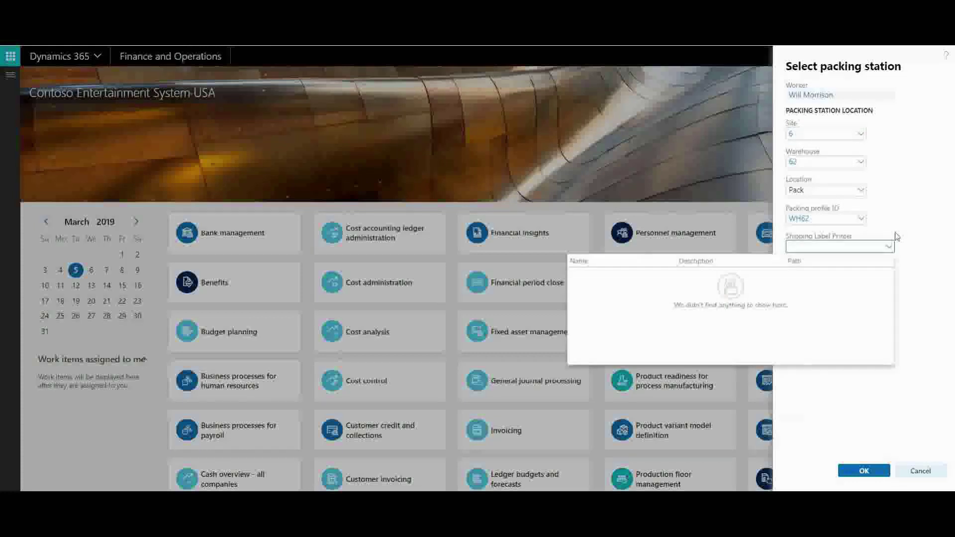
pyautogui.click(889, 222)
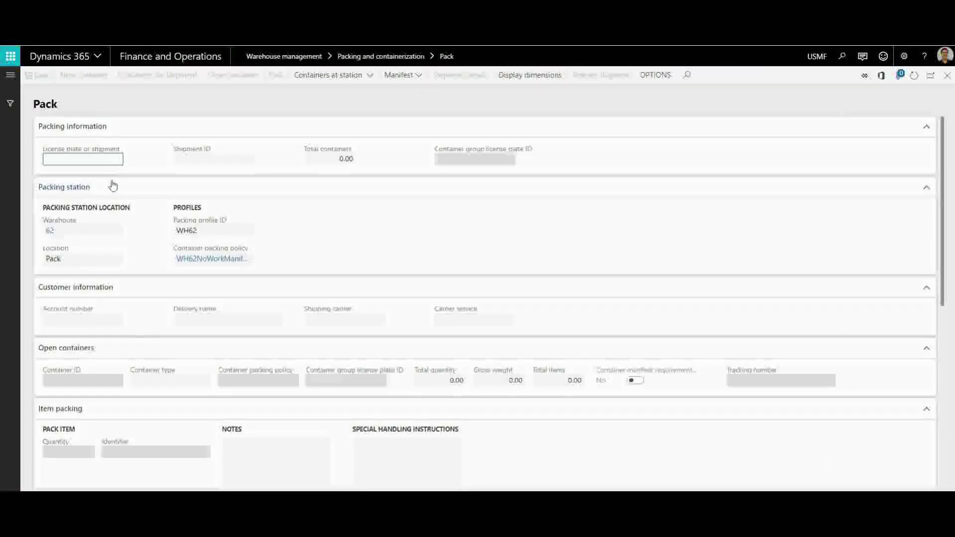
# Load license plate 58684 to bring up shipment USMF-000181 and select its HDMI 6' Cables line
pyautogui.write('58684')
pyautogui.press('Tab')
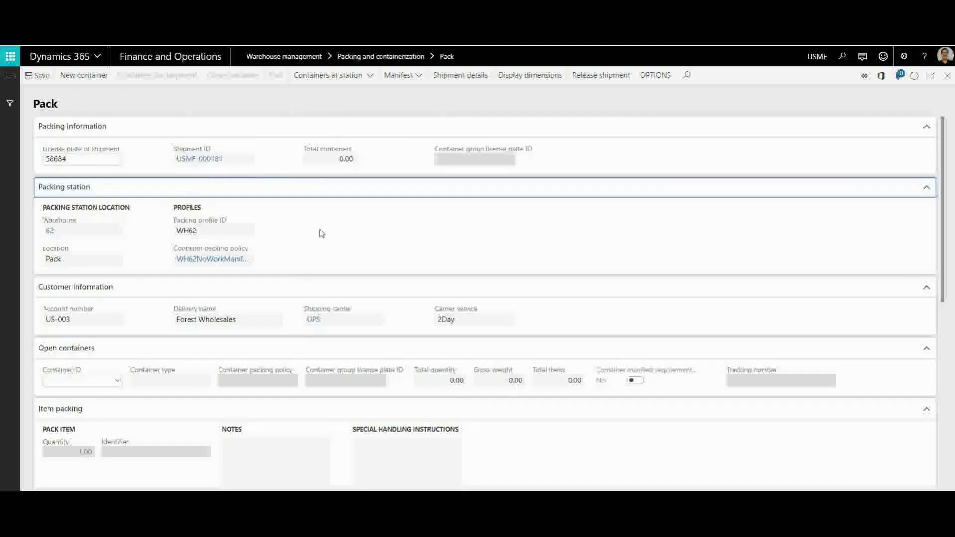
pyautogui.scroll(-4, 357, 341)
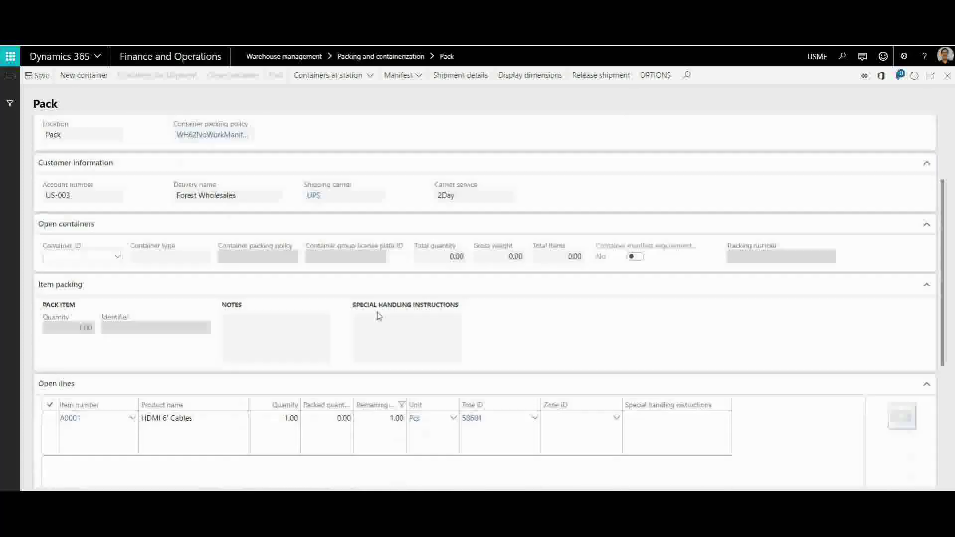
pyautogui.click(281, 371)
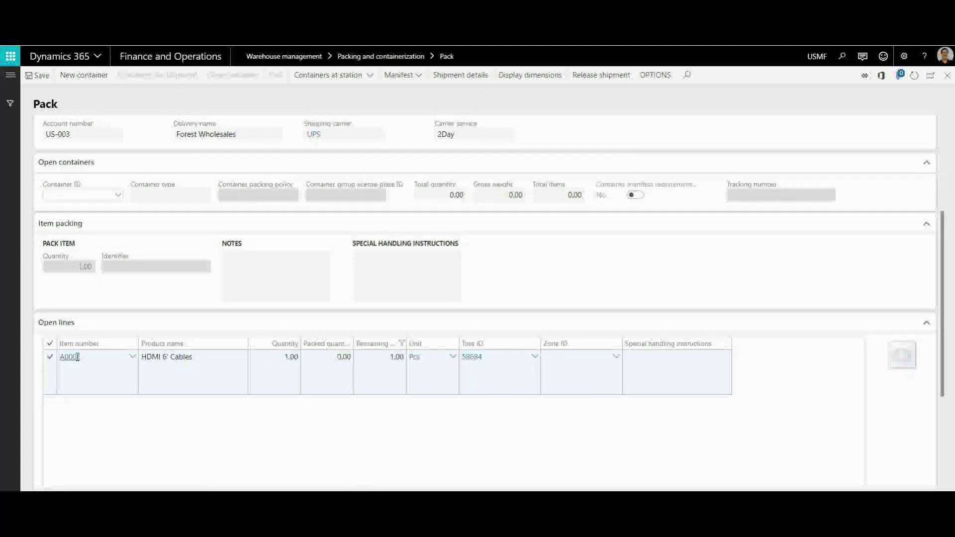
pyautogui.scroll(4, 199, 398)
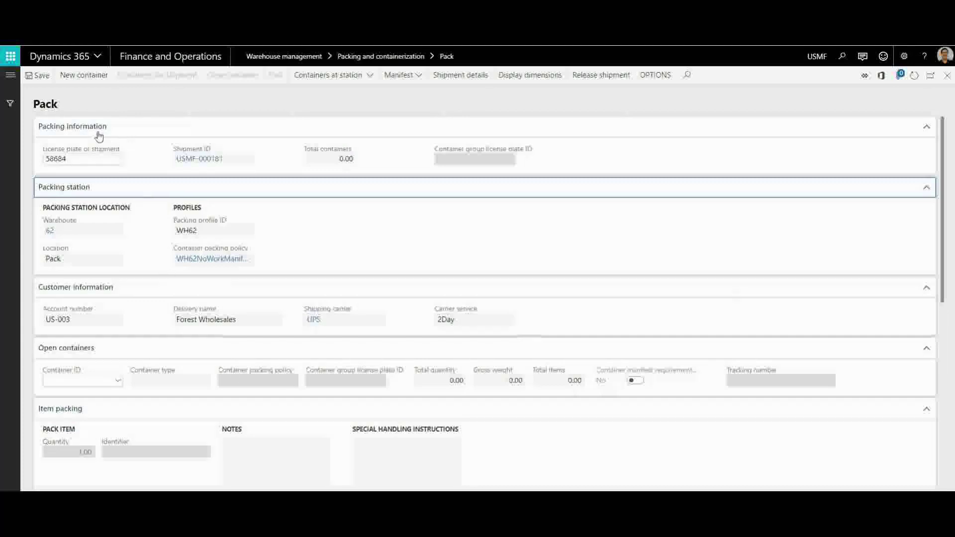
# Create a Box-Large container (CONT-000000179) and pack the HDMI 6' Cables item into it
pyautogui.click(85, 80)
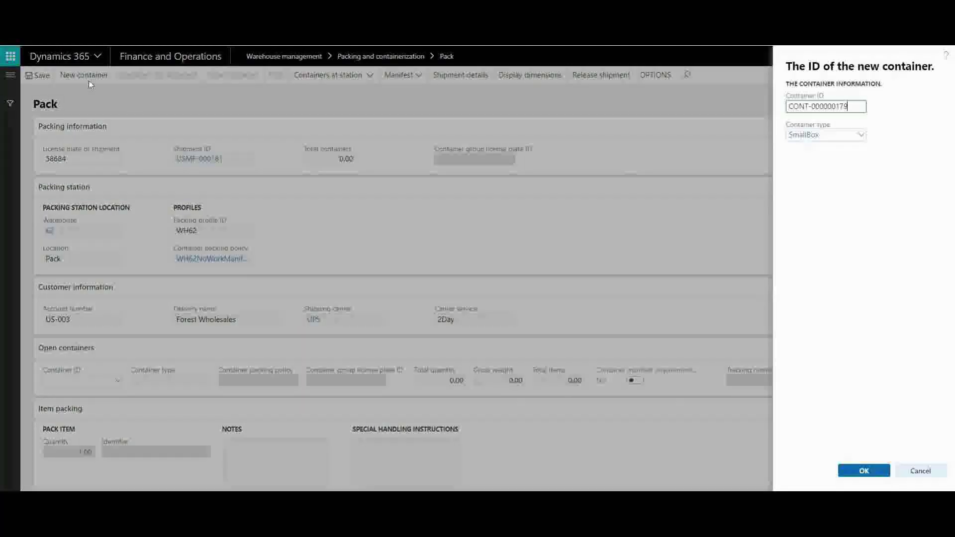
pyautogui.click(861, 135)
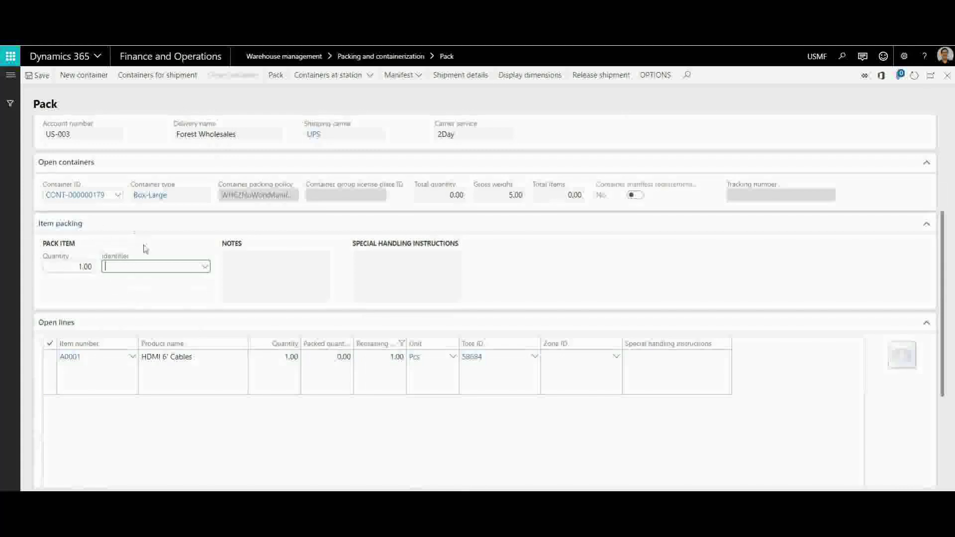
pyautogui.click(205, 267)
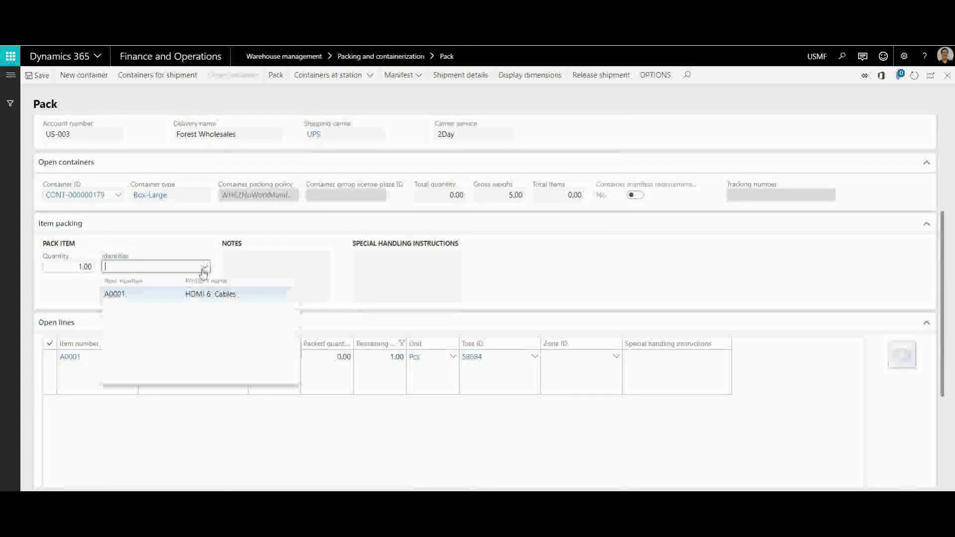
pyautogui.click(192, 294)
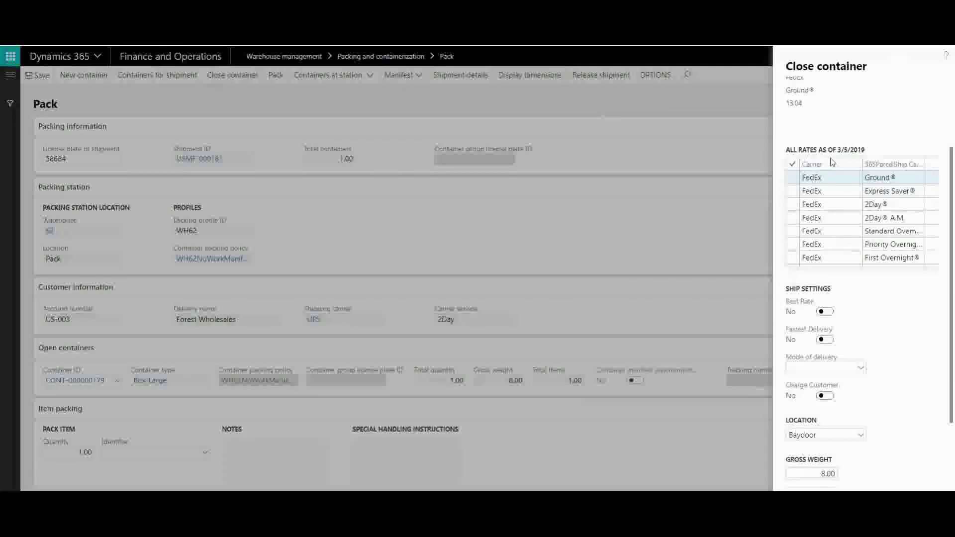
pyautogui.scroll(-1, 843, 203)
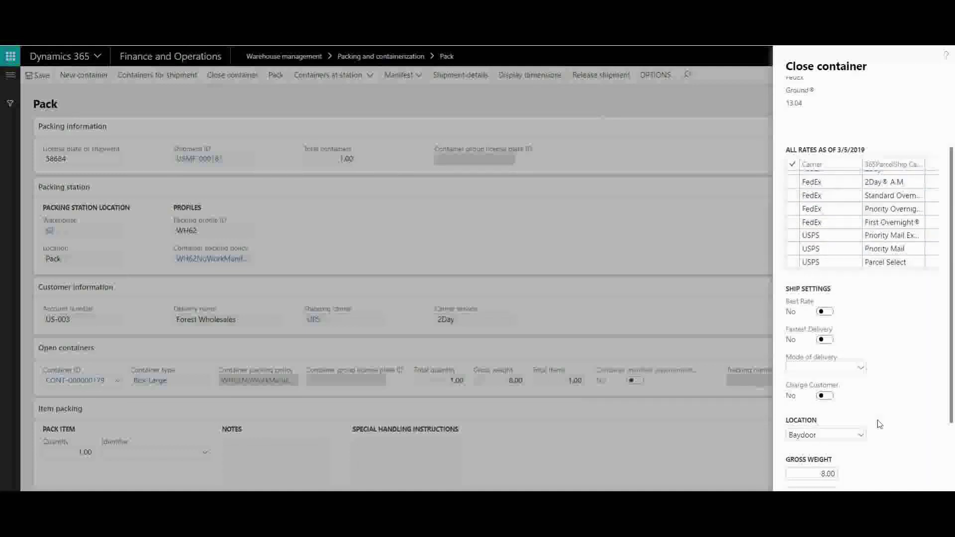
# Select the USPS Priority Mail rate at 8.92 in the All rates grid
pyautogui.scroll(-2, 877, 421)
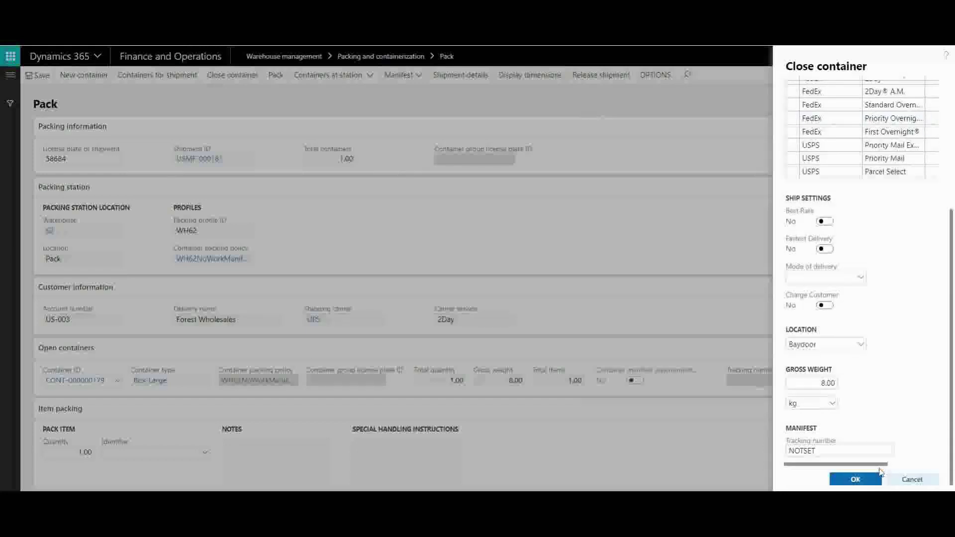
pyautogui.moveTo(880, 464); pyautogui.dragTo(907, 464)
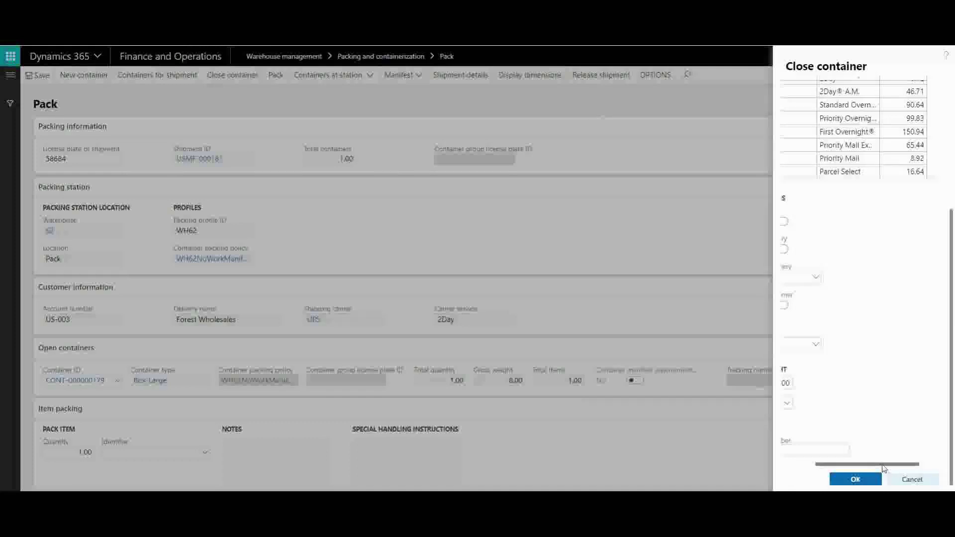
pyautogui.hscroll(-2, 871, 470)
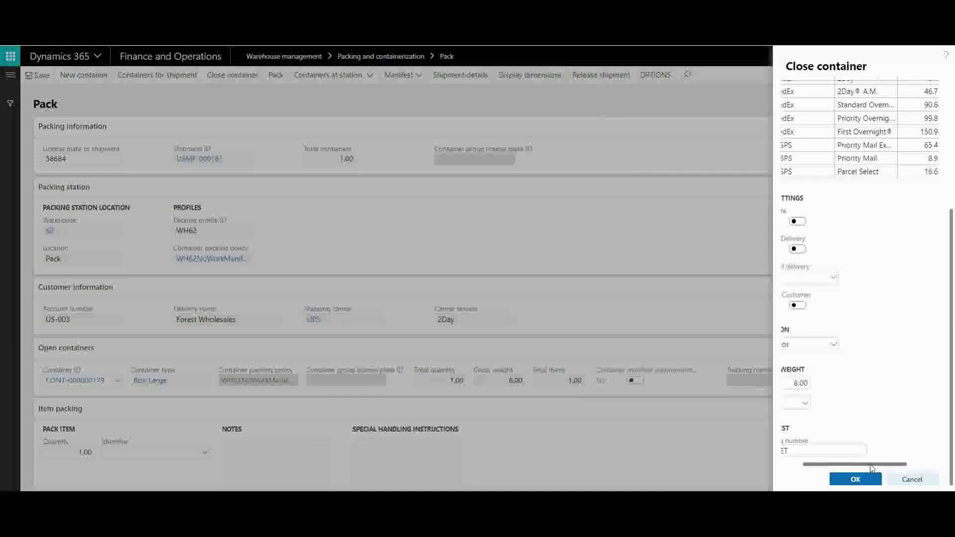
pyautogui.hscroll(-2, 871, 470)
pyautogui.click(862, 159)
pyautogui.hscroll(4, 864, 467)
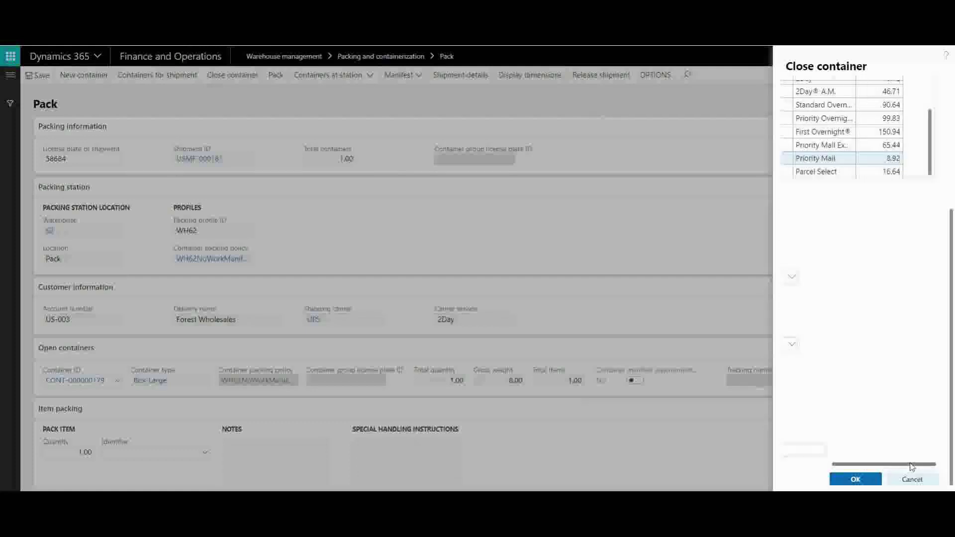
pyautogui.scroll(5, 933, 229)
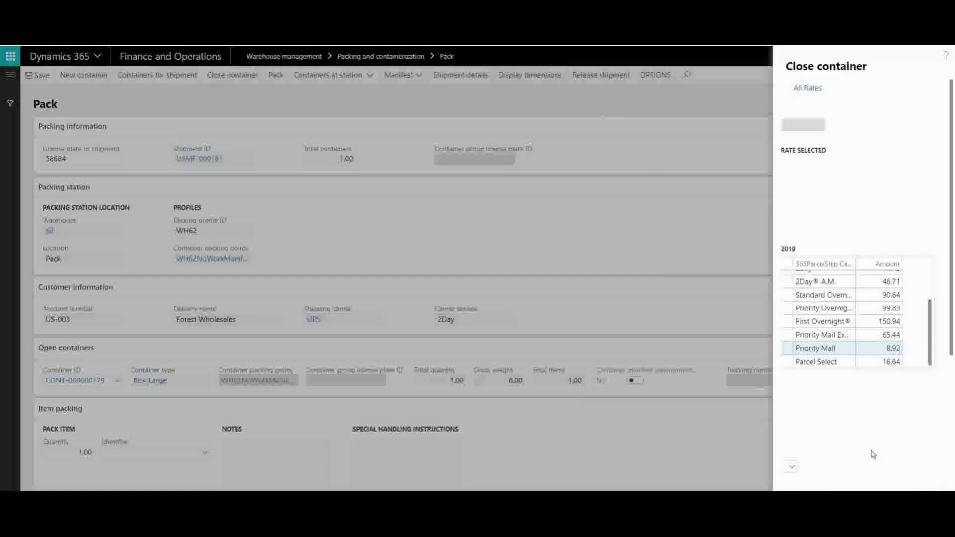
pyautogui.scroll(-5, 865, 438)
pyautogui.hscroll(-3, 786, 461)
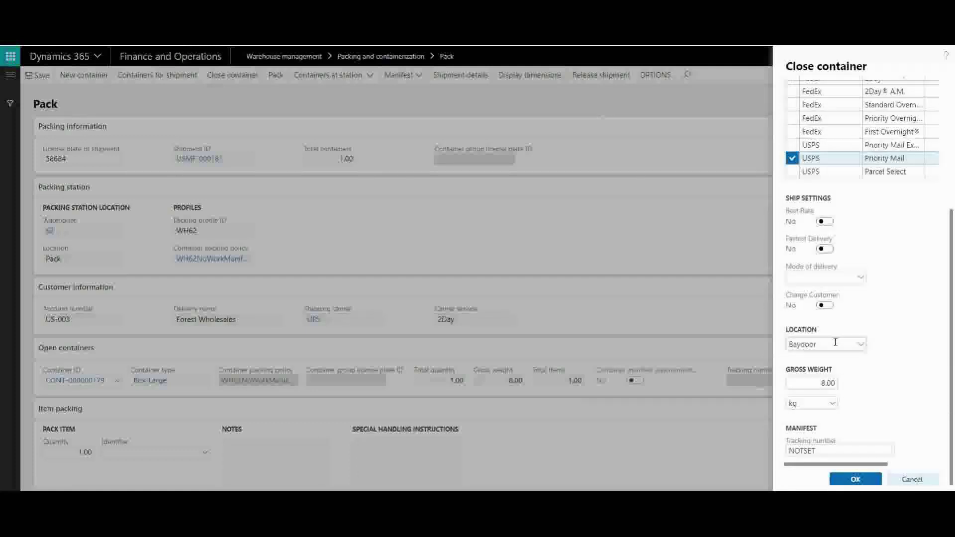
pyautogui.scroll(4, 826, 249)
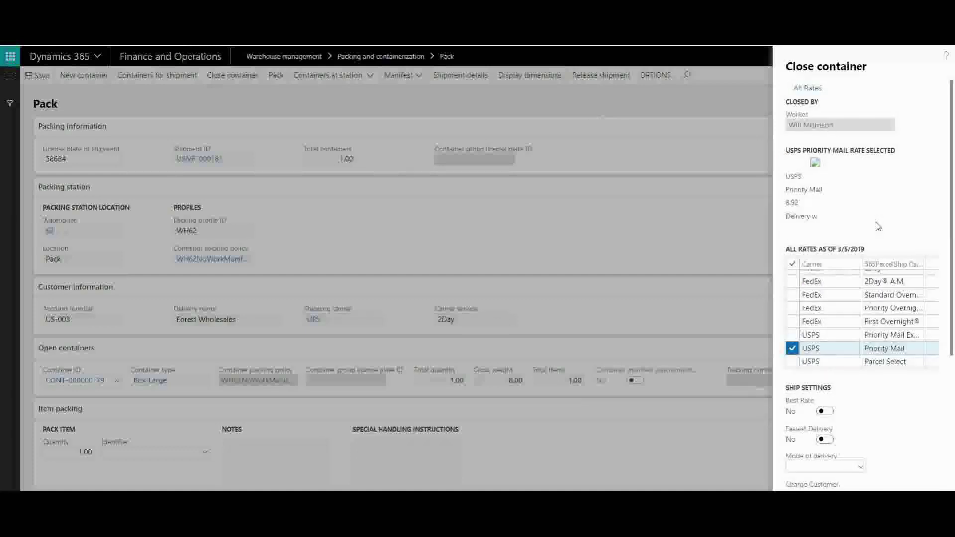
pyautogui.scroll(-4, 945, 155)
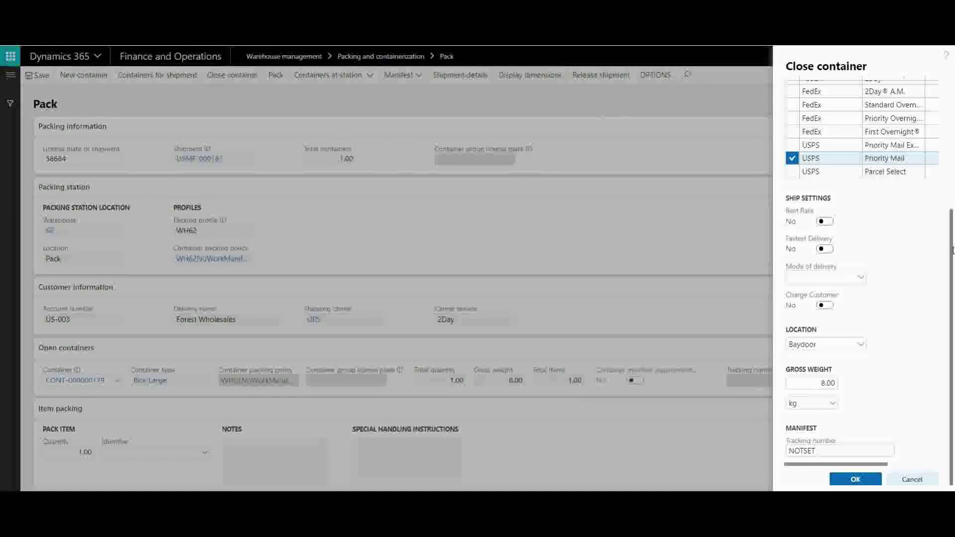
pyautogui.scroll(3, 953, 250)
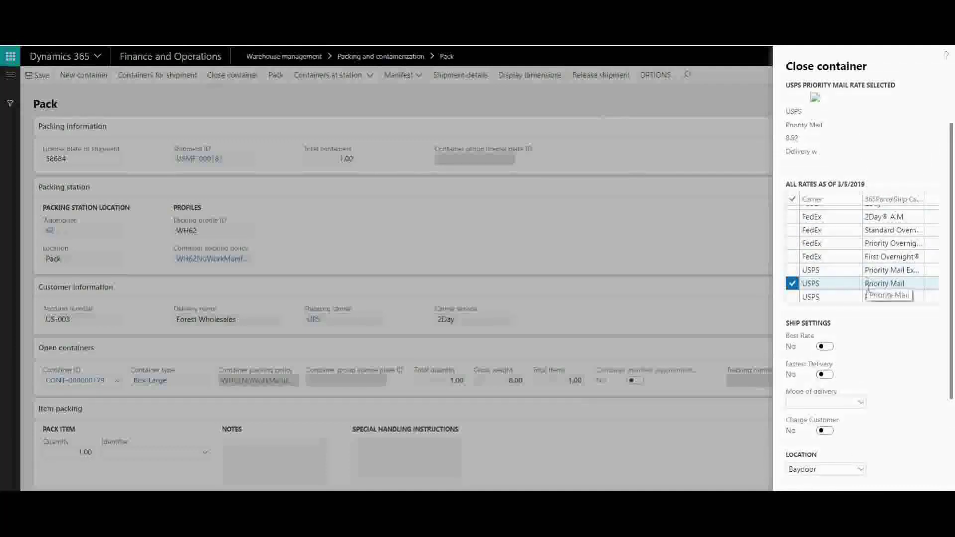
pyautogui.scroll(-2, 830, 383)
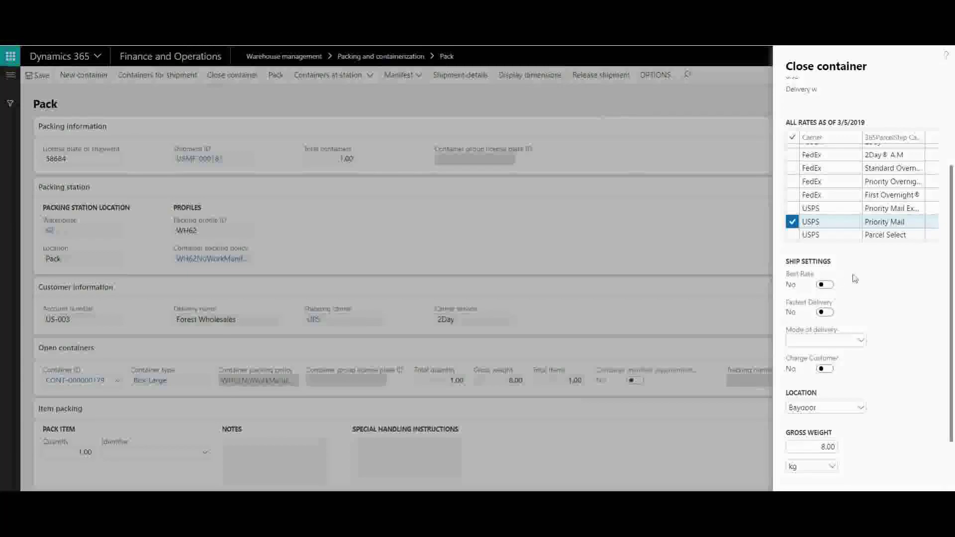
pyautogui.scroll(-2, 855, 278)
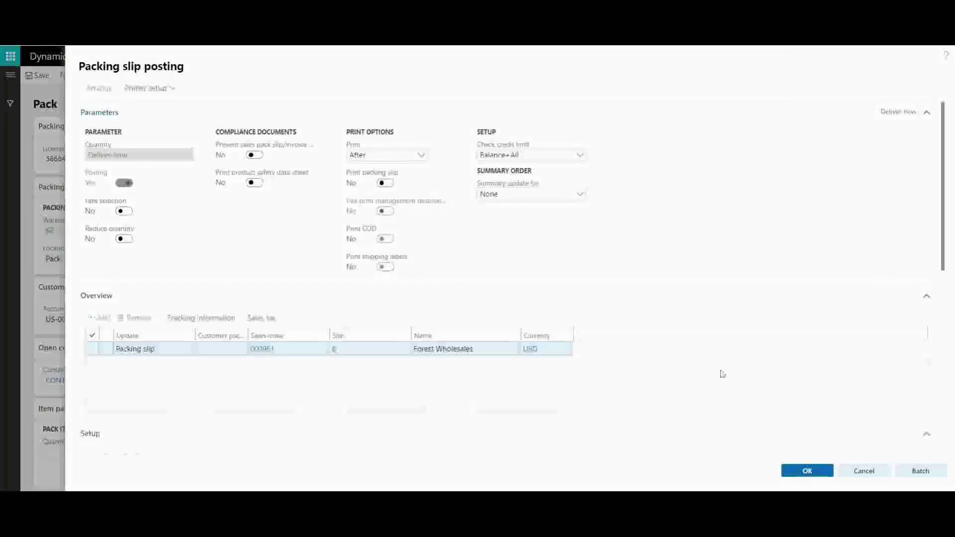
# Close the container and post the Forest Wholesales packing slip without printing
pyautogui.click(820, 474)
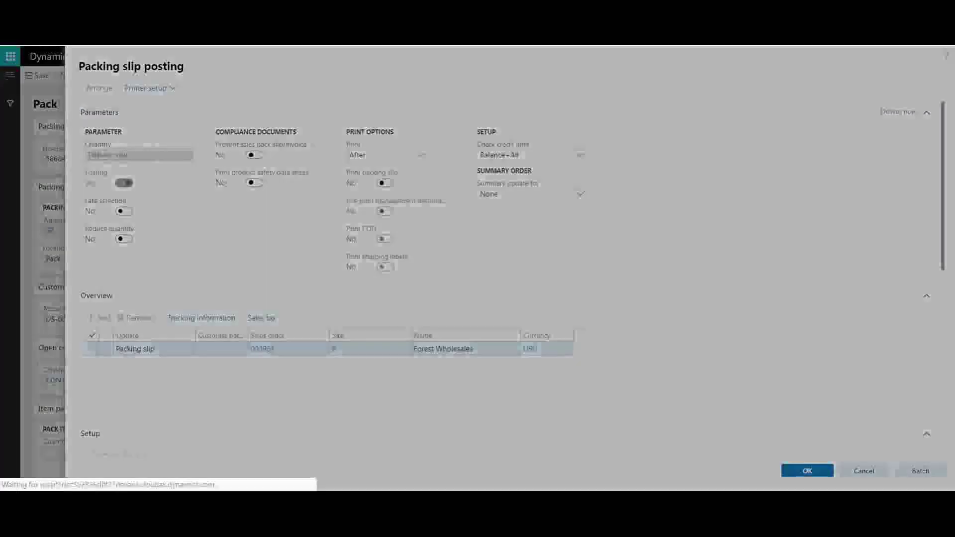
pyautogui.click(601, 271)
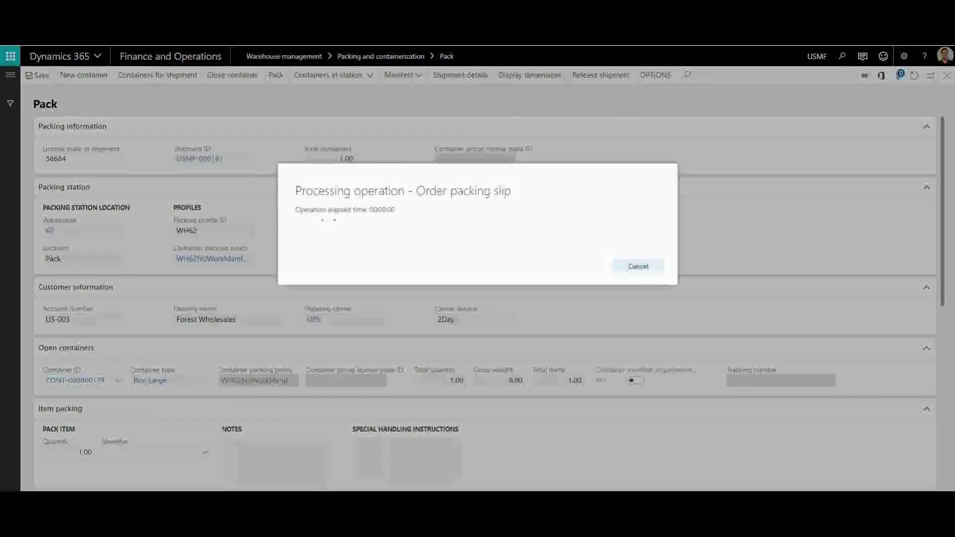